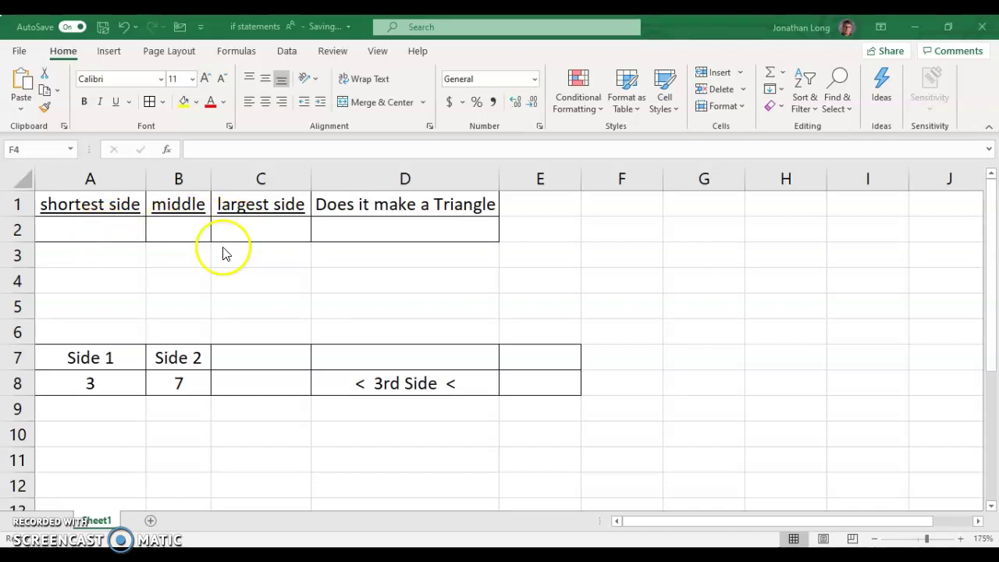
- Begin an IF formula in D2 that tests whether the two shorter sides exceed the largest, A2+B2>C2
{"action": "left_click", "coordinate": [367, 227]}
{"action": "left_click", "coordinate": [367, 227]}
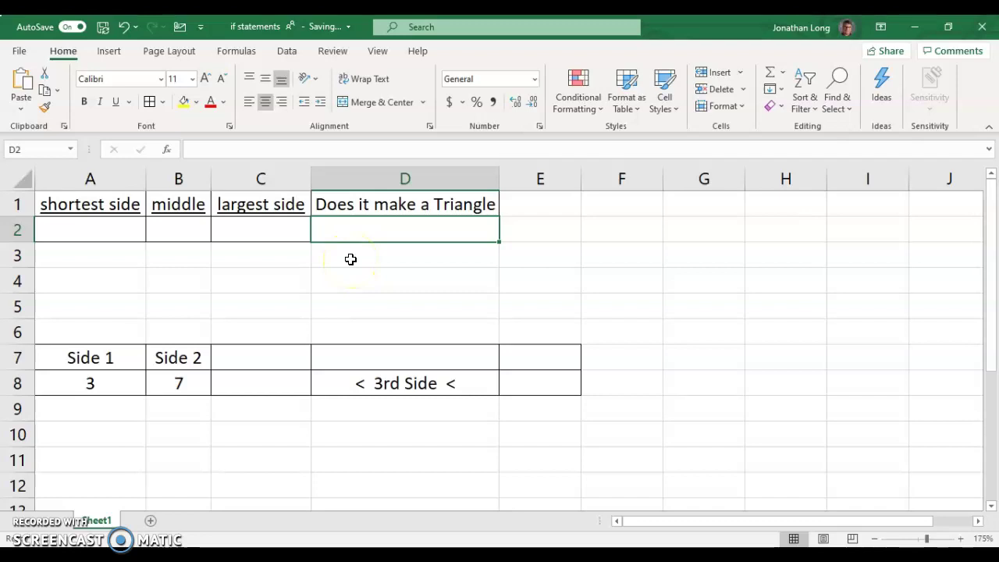
{"action": "type", "text": "=if"}
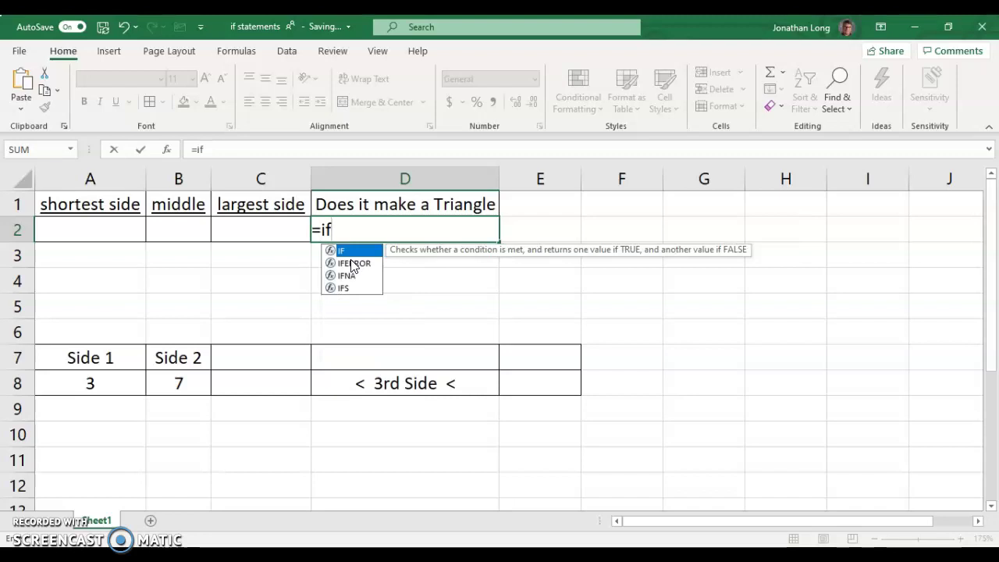
{"action": "type", "text": "("}
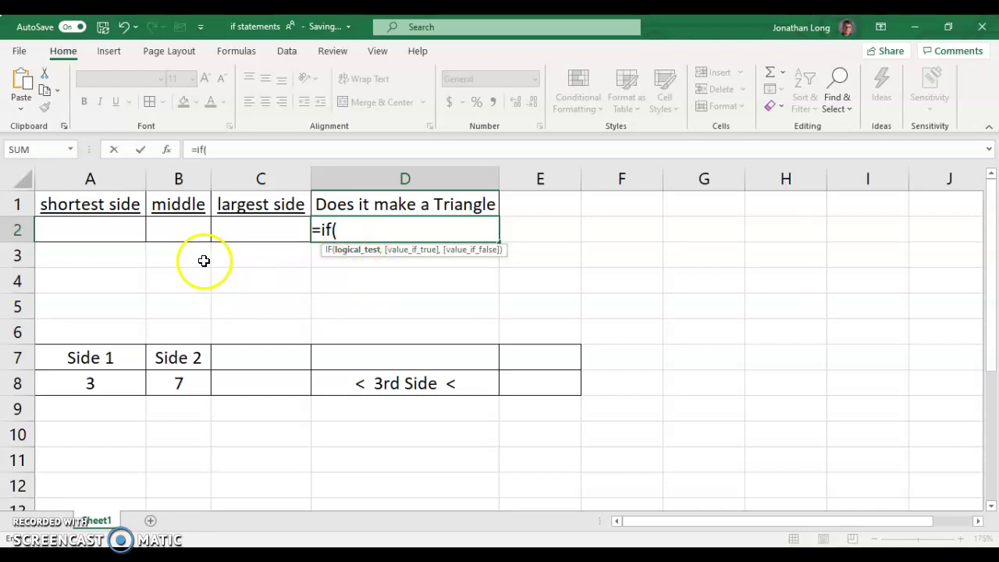
{"action": "left_click", "coordinate": [125, 230]}
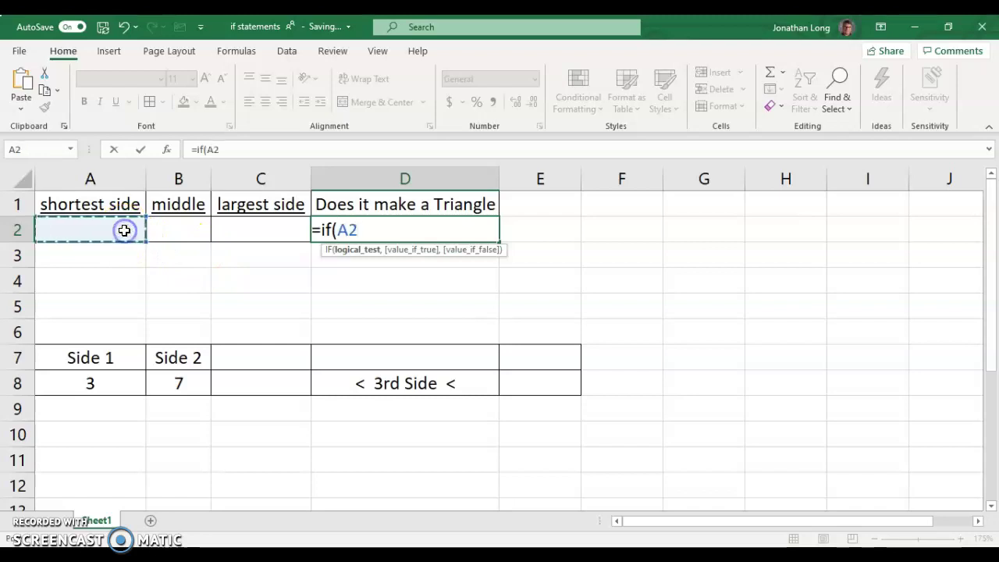
{"action": "type", "text": "+"}
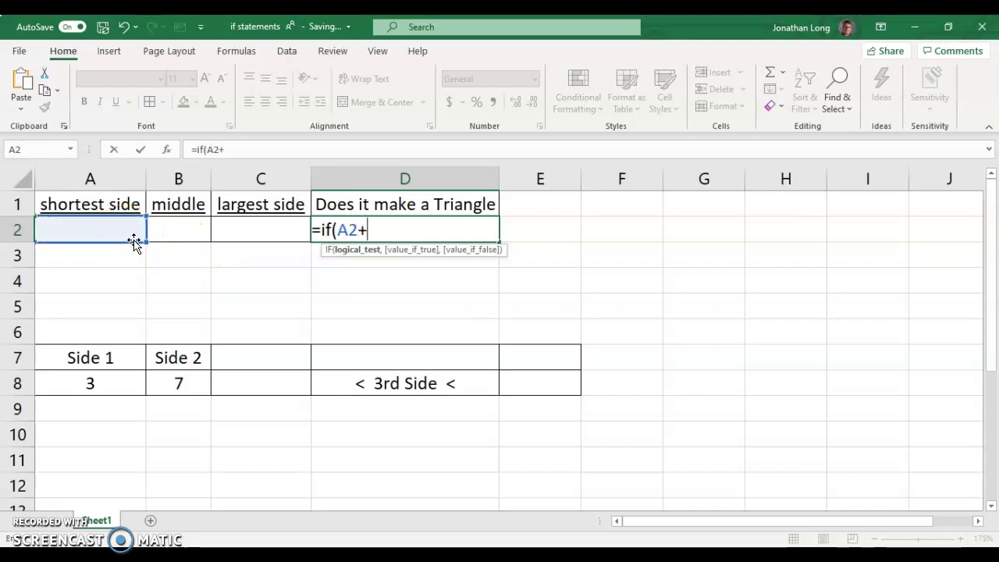
{"action": "left_click", "coordinate": [190, 228]}
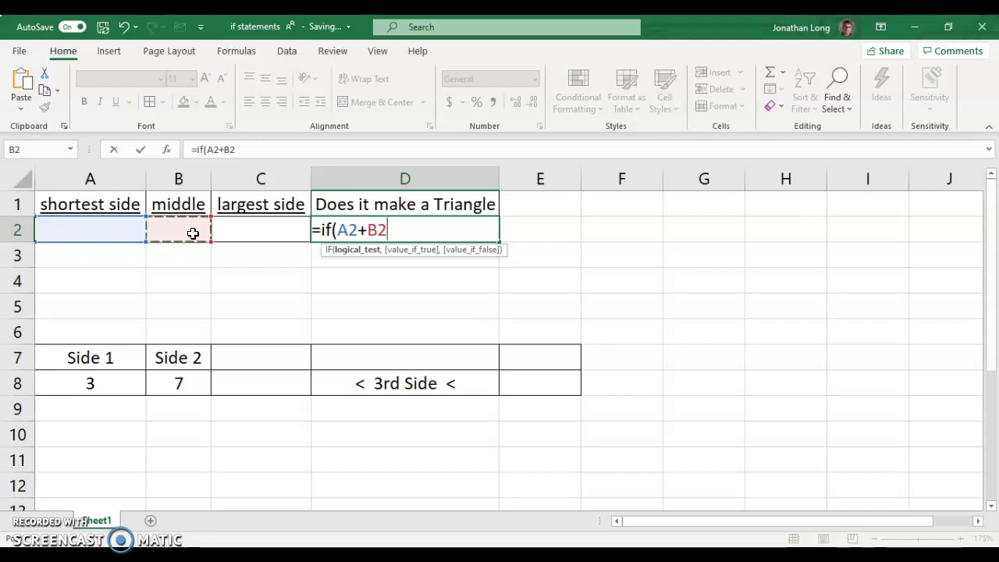
{"action": "type", "text": ">"}
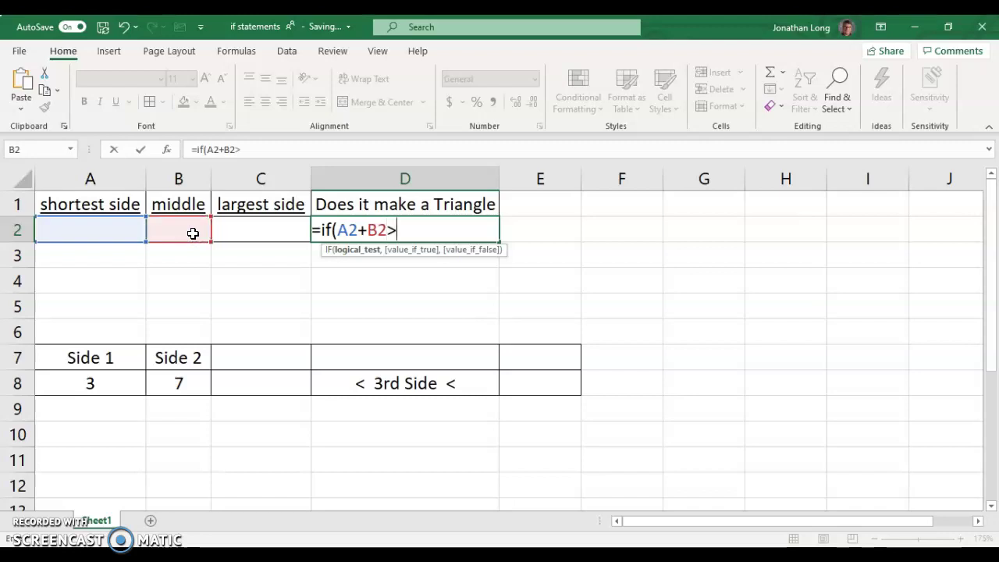
{"action": "left_click", "coordinate": [261, 225]}
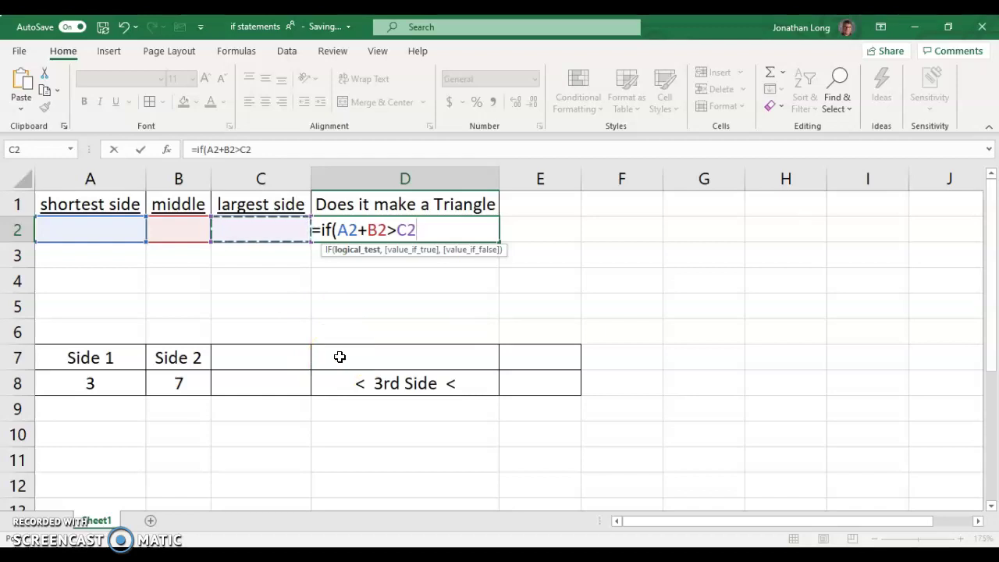
- Complete the D2 formula to return "Triangle" when the test is true and "Not Triangle" when it is false
{"action": "type", "text": ","}
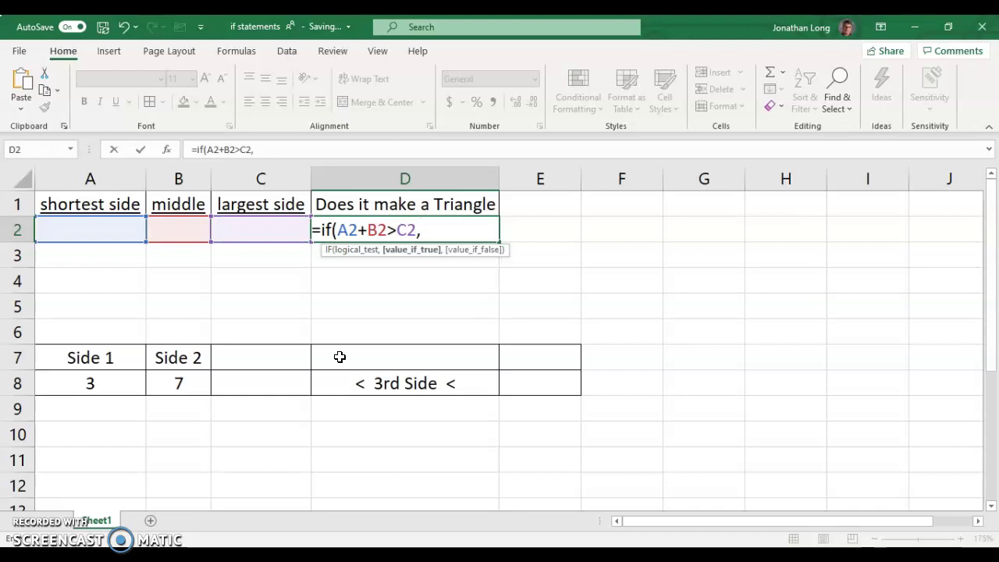
{"action": "type", "text": " \""}
{"action": "type", "text": "Tria"}
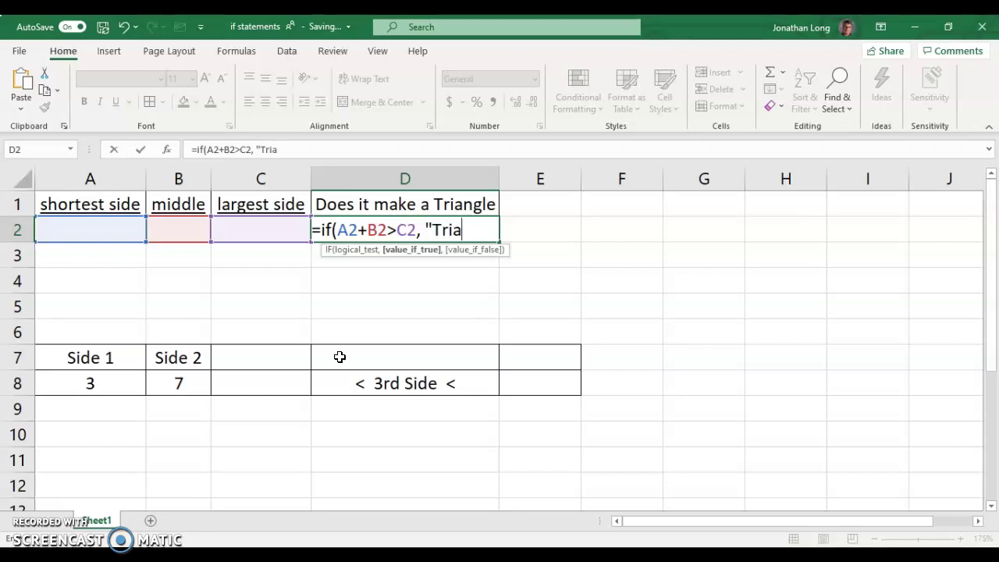
{"action": "type", "text": "ngle\""}
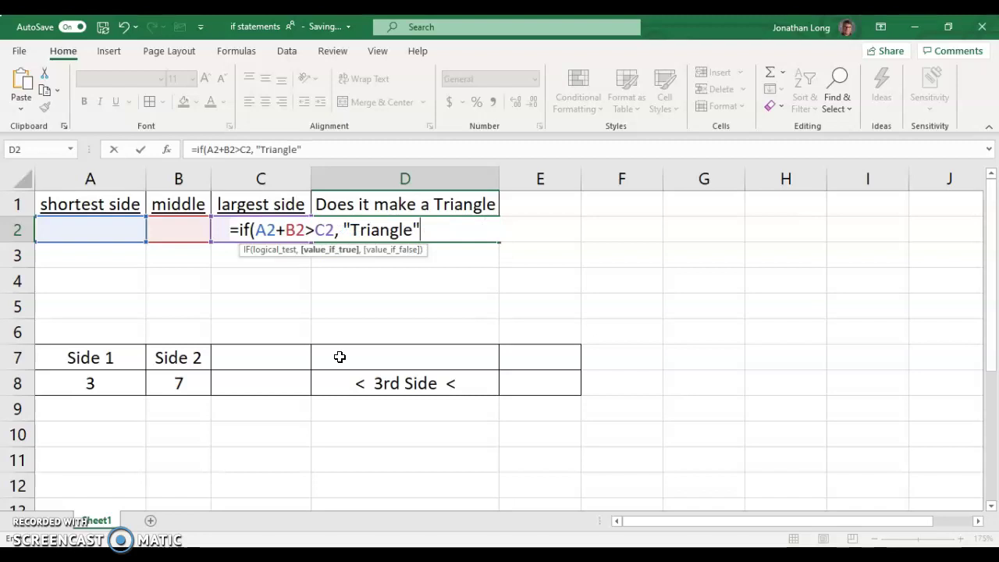
{"action": "type", "text": ","}
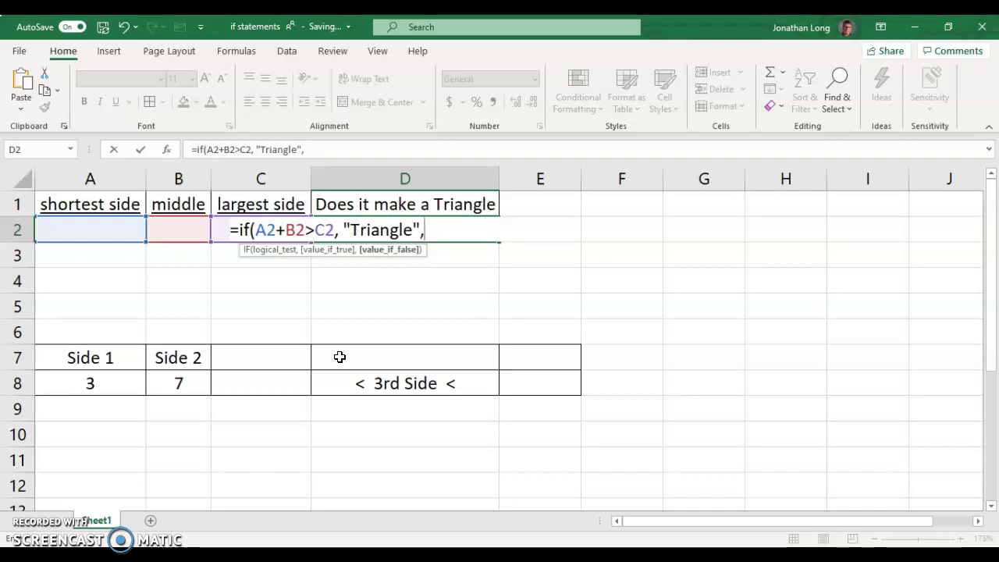
{"action": "type", "text": "\"Not Triangle\""}
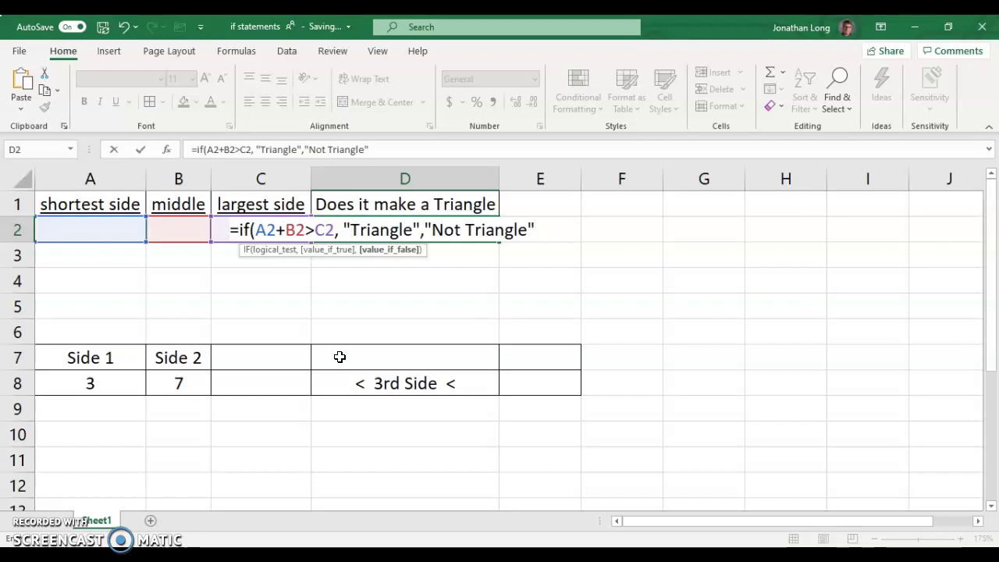
{"action": "type", "text": ")"}
{"action": "key", "text": "Return"}
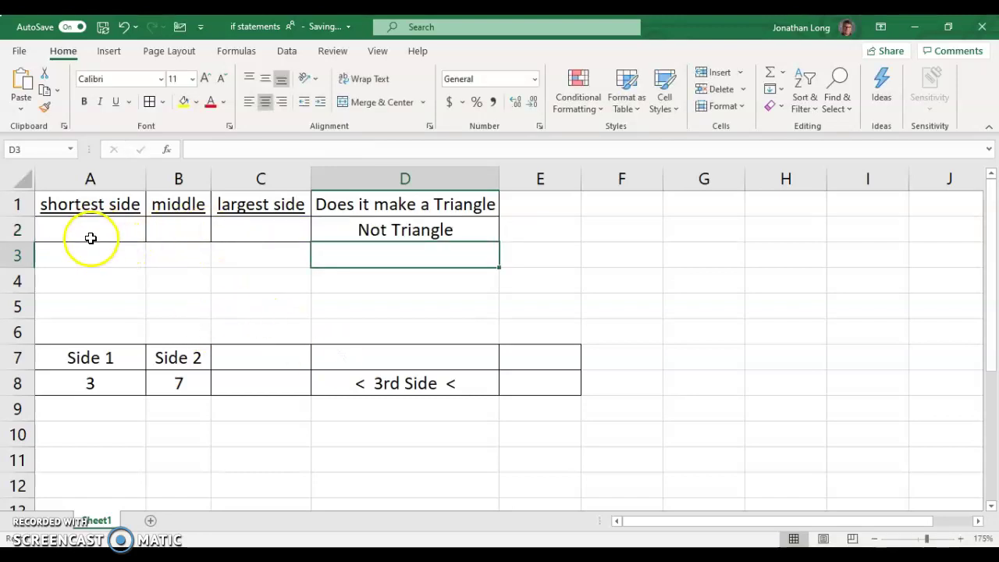
- Test the formula with a shortest side of 2, a middle side of 3 and a largest side of 5
{"action": "left_click", "coordinate": [129, 227]}
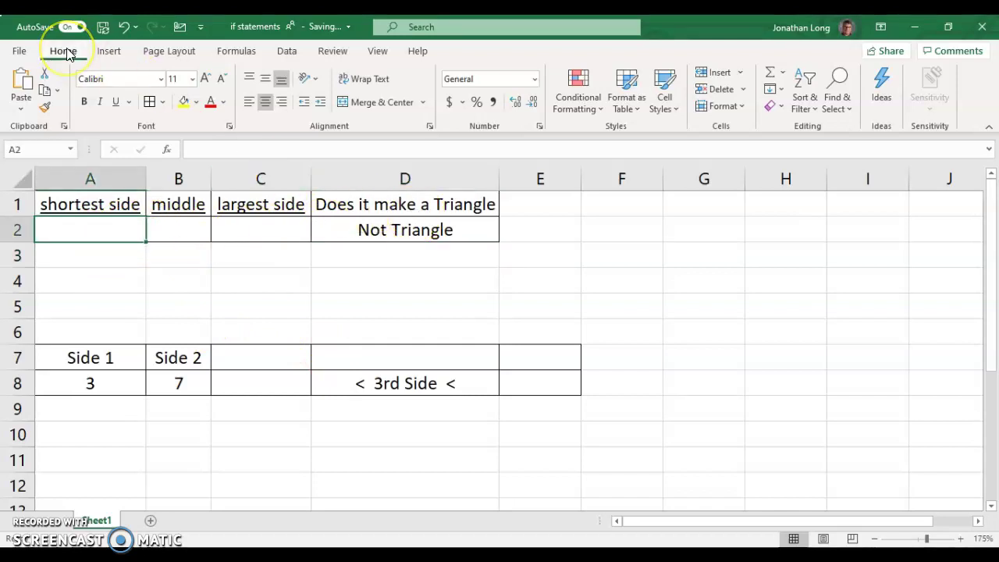
{"action": "type", "text": "2"}
{"action": "key", "text": "Tab"}
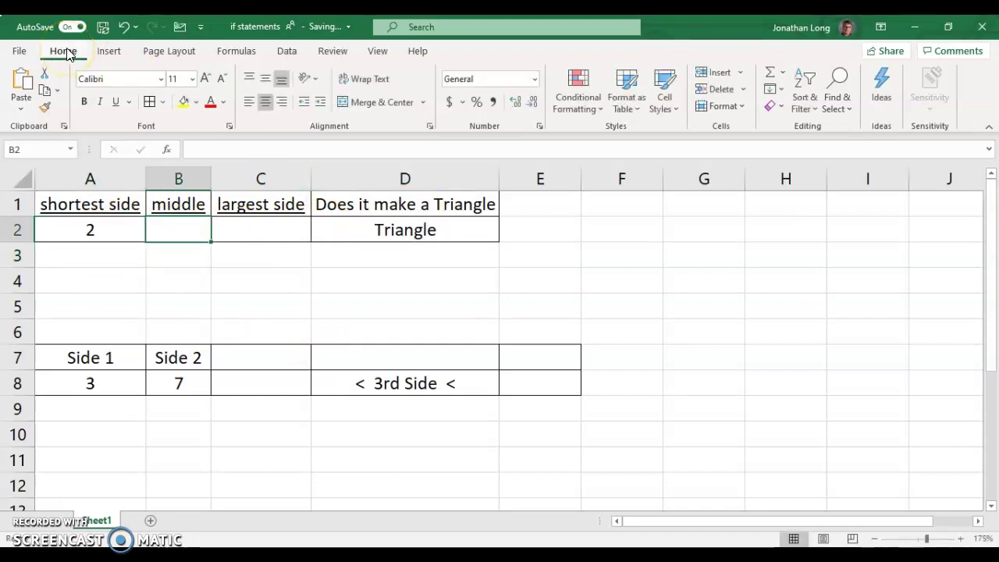
{"action": "type", "text": "3"}
{"action": "key", "text": "Tab"}
{"action": "type", "text": "5"}
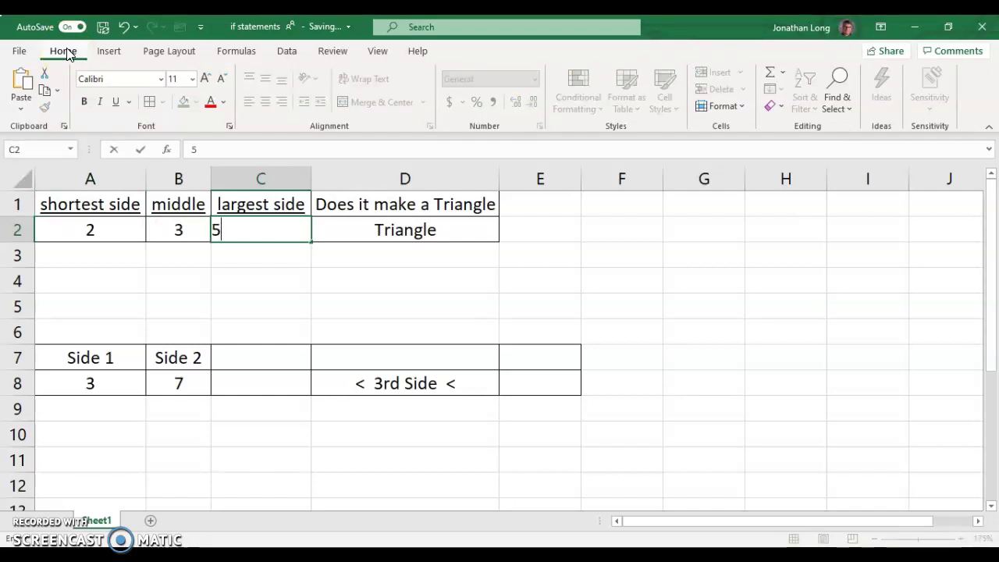
{"action": "key", "text": "Tab"}
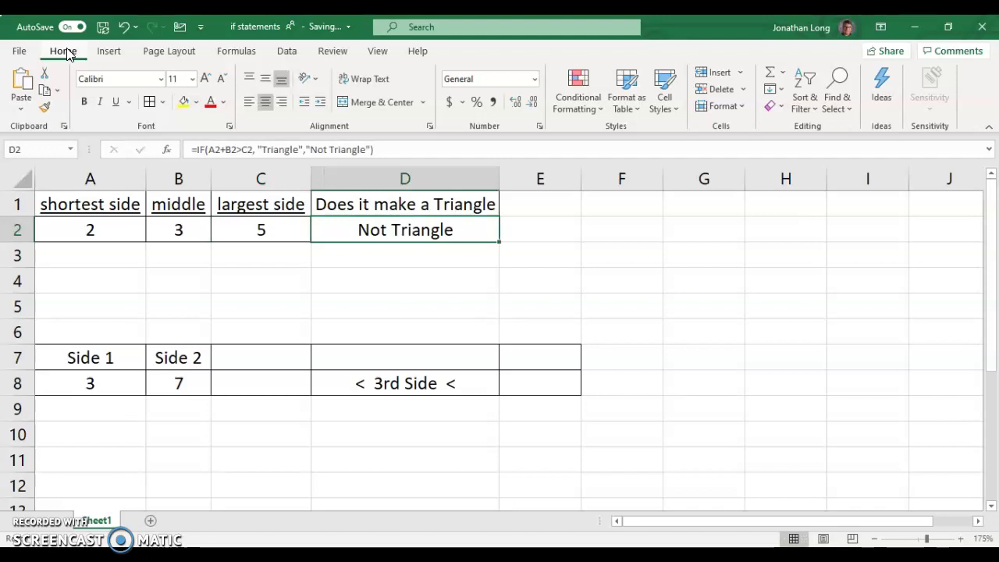
- Set the shortest side in A2 to 3 to test the formula again
{"action": "key", "text": "Left"}
{"action": "key", "text": "Left"}
{"action": "key", "text": "Left"}
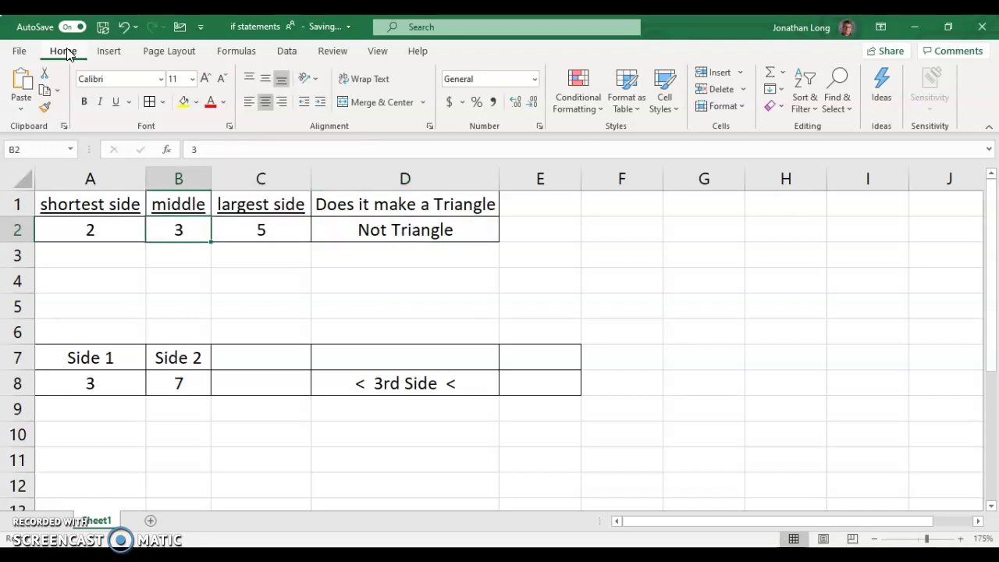
{"action": "type", "text": "3"}
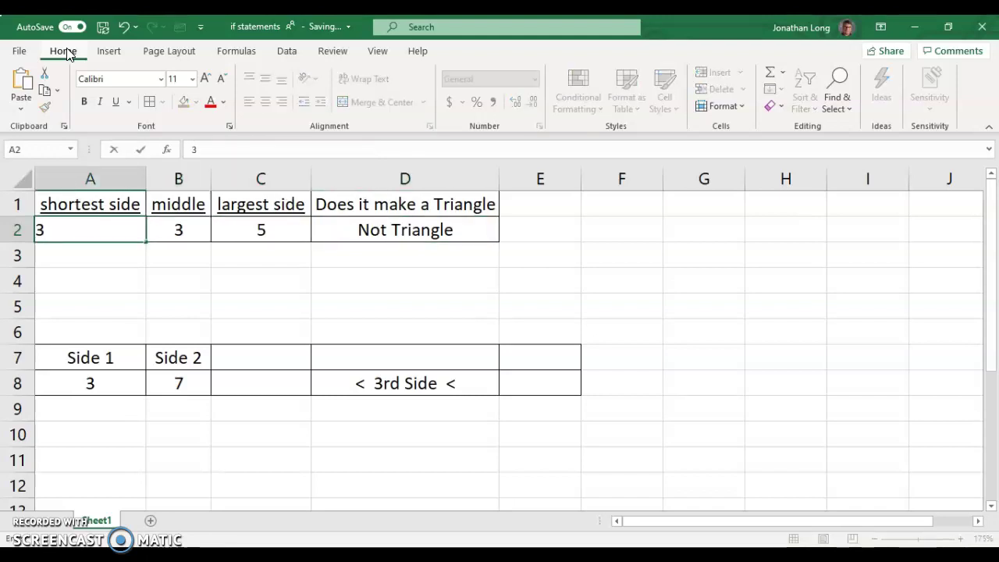
{"action": "key", "text": "Tab"}
{"action": "key", "text": "Left"}
{"action": "key", "text": "Right"}
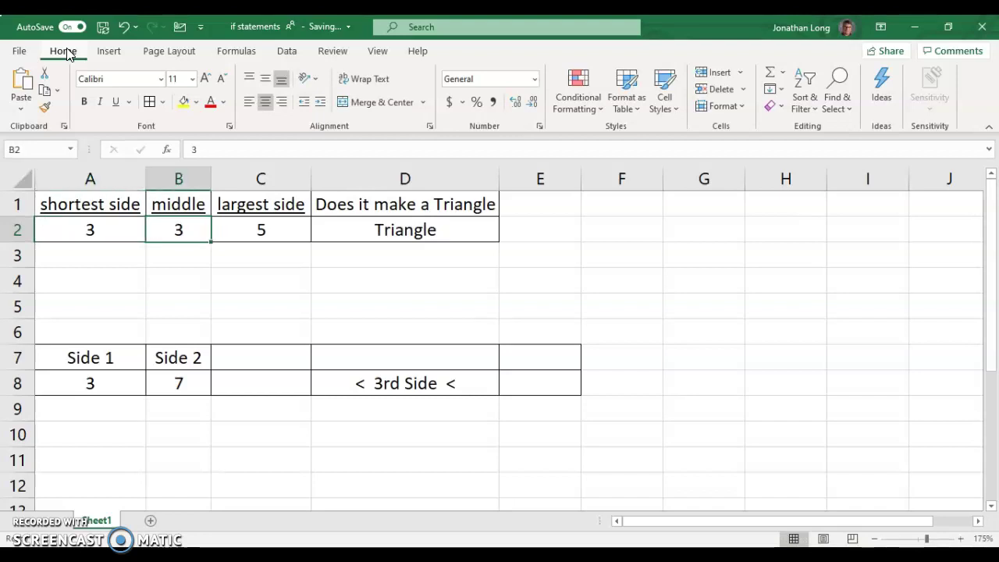
- Set the shortest side in A2 to 67 and the middle side in B2 to 58
{"action": "key", "text": "Left"}
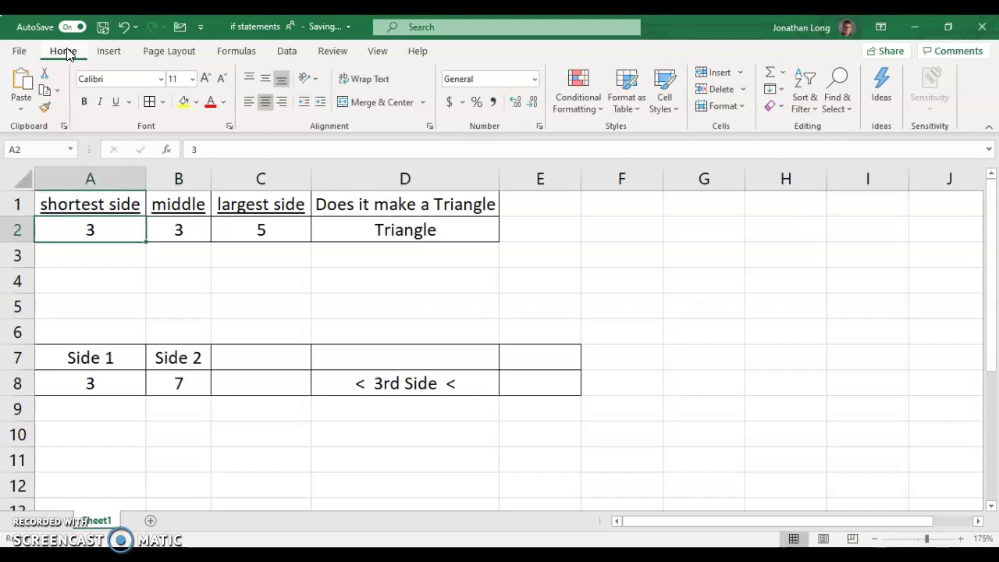
{"action": "type", "text": "67"}
{"action": "key", "text": "Tab"}
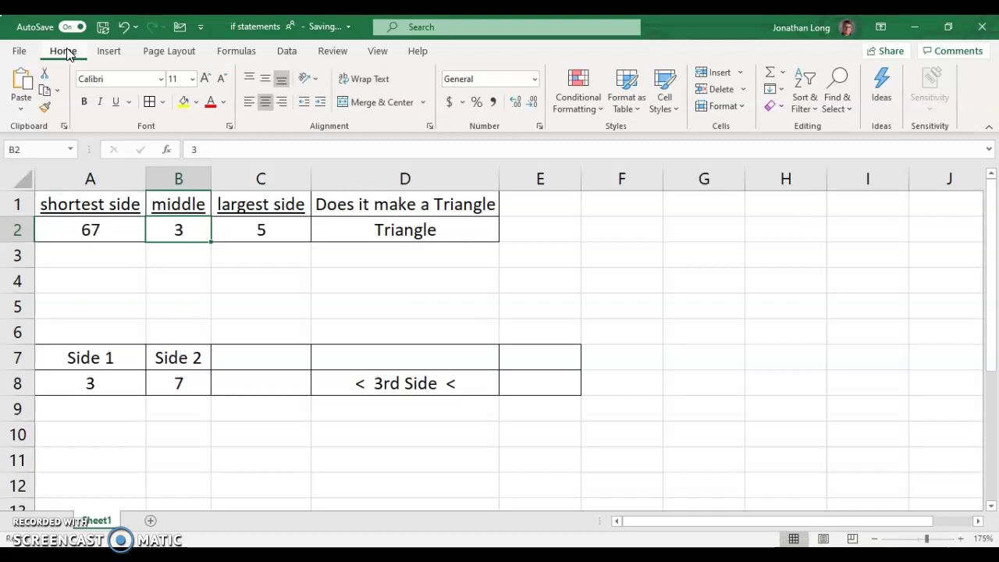
{"action": "type", "text": "58"}
{"action": "key", "text": "Tab"}
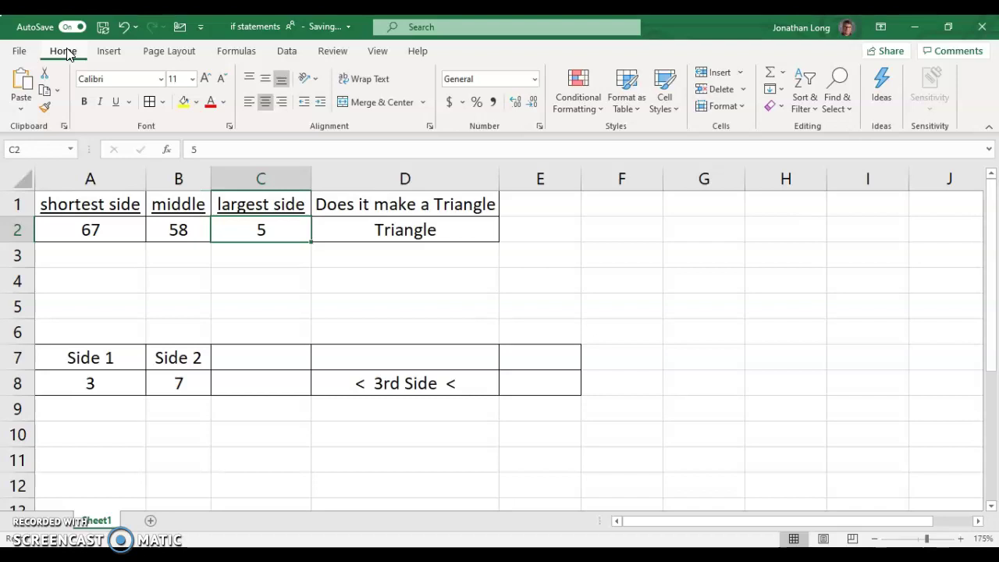
- Set the middle side in B2 to 76 and the largest side in C2 to 89
{"action": "key", "text": "Left"}
{"action": "key", "text": "Left"}
{"action": "key", "text": "Right"}
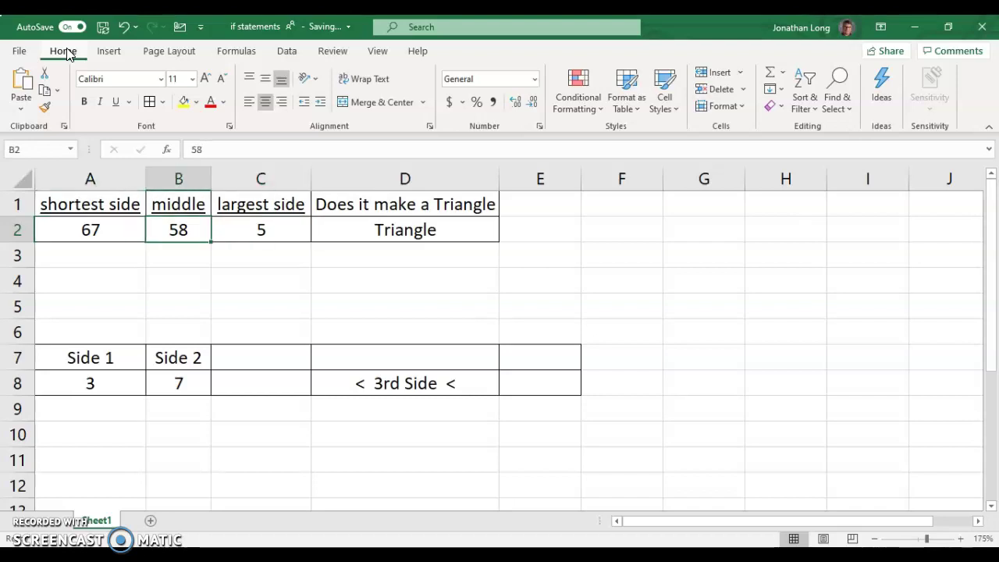
{"action": "type", "text": "76"}
{"action": "key", "text": "Tab"}
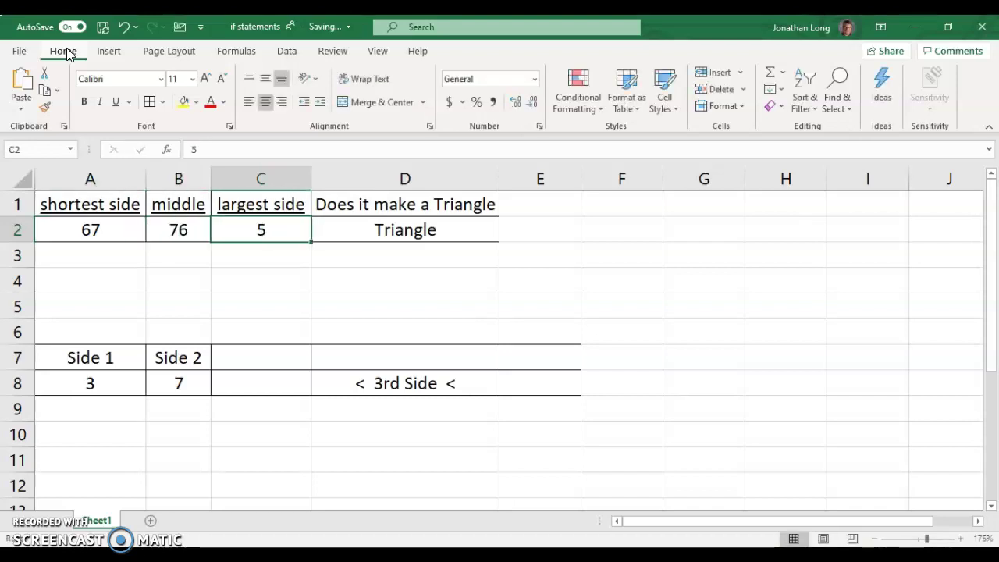
{"action": "type", "text": "89"}
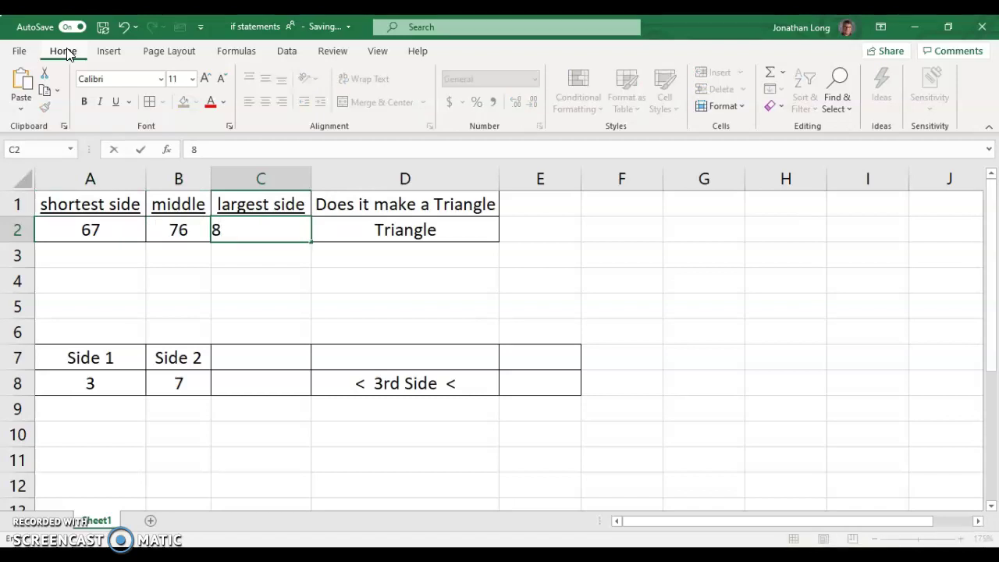
{"action": "key", "text": "Tab"}
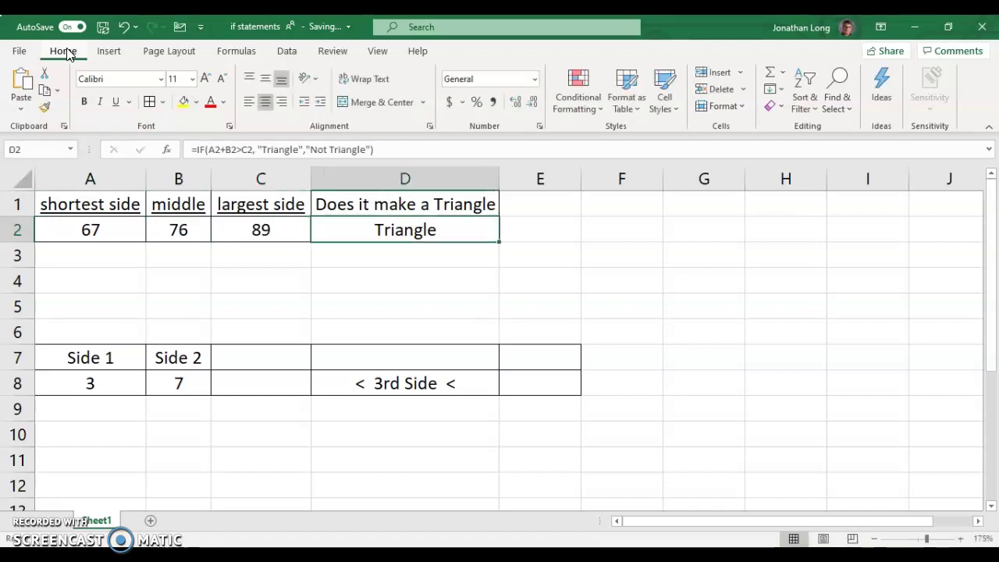
{"action": "key", "text": "Left"}
{"action": "key", "text": "Left"}
{"action": "key", "text": "Left"}
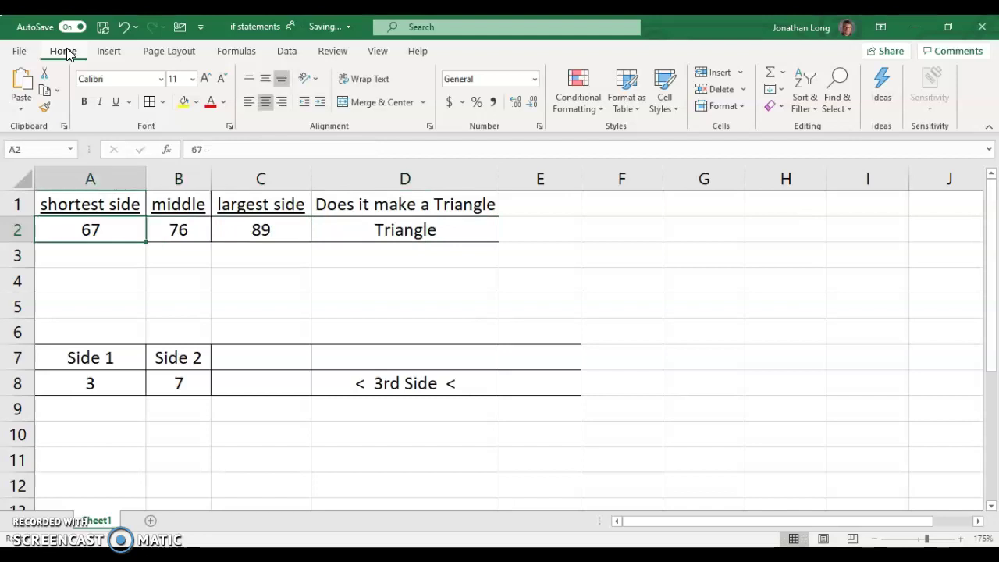
{"action": "key", "text": "Right"}
{"action": "key", "text": "Left"}
{"action": "key", "text": "Right"}
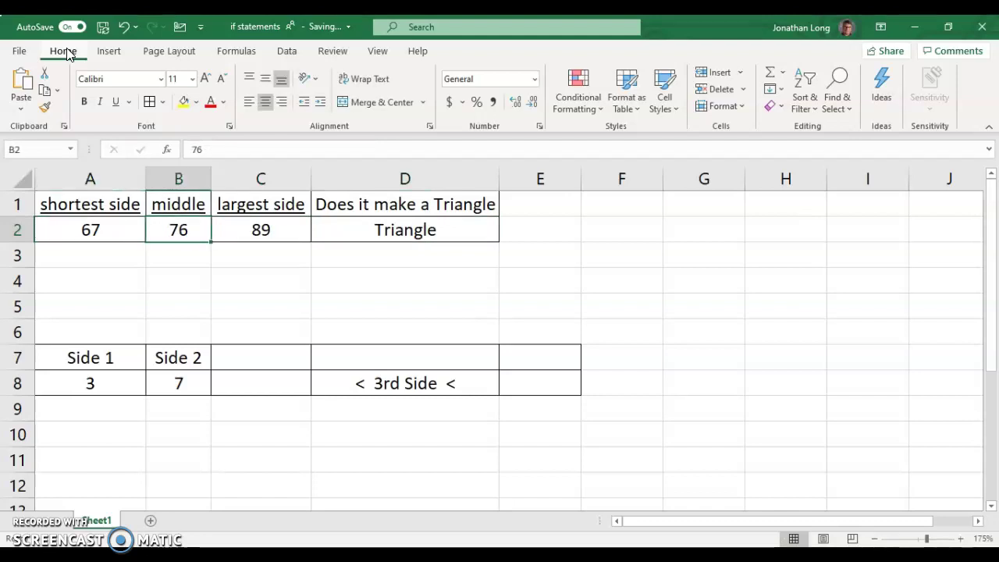
{"action": "key", "text": "Right"}
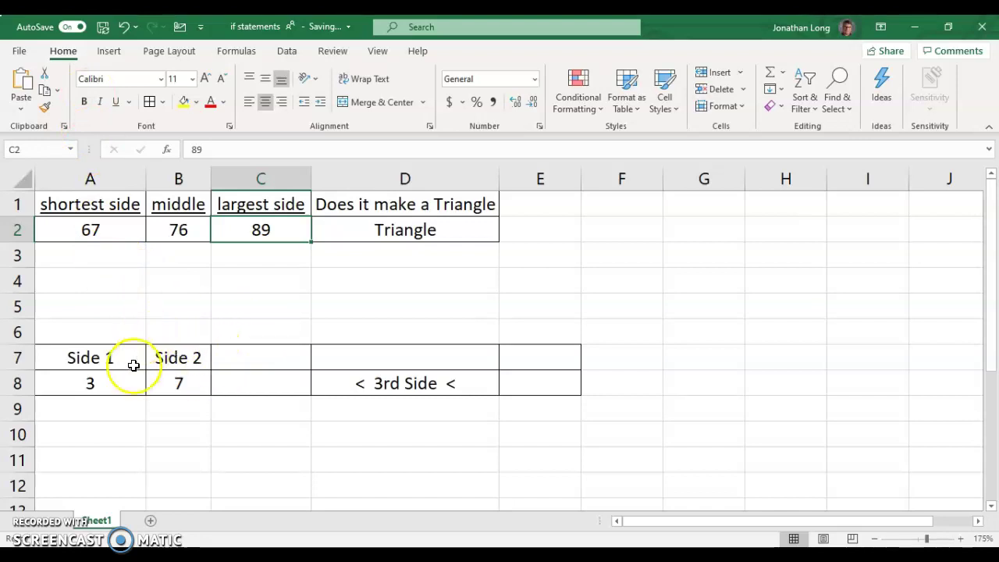
- Clear the Side 1 and Side 2 values in cells A8 and B8
{"action": "left_click_drag", "start_coordinate": [103, 382], "coordinate": [171, 396]}
{"action": "key", "text": "Delete"}
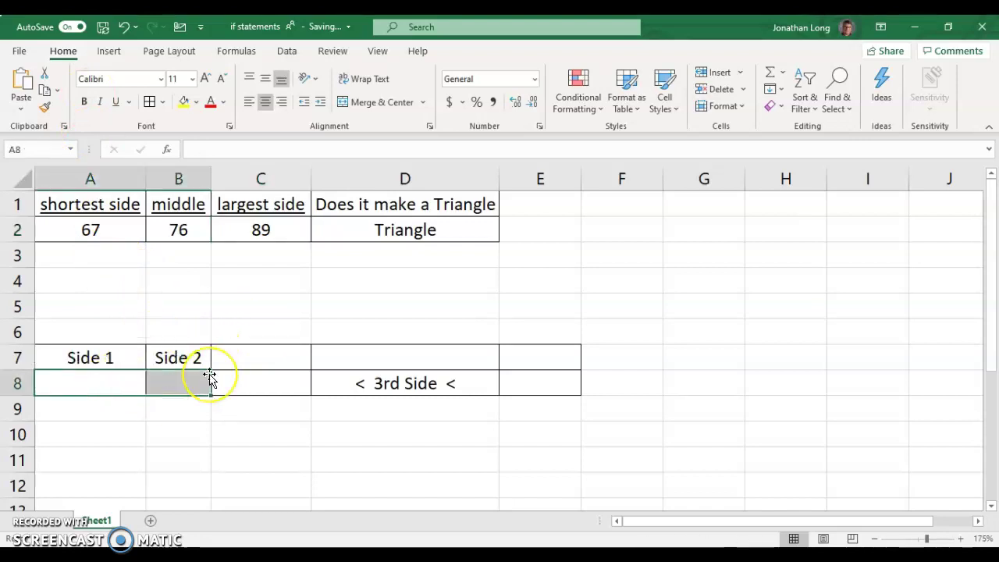
{"action": "left_click", "coordinate": [225, 455]}
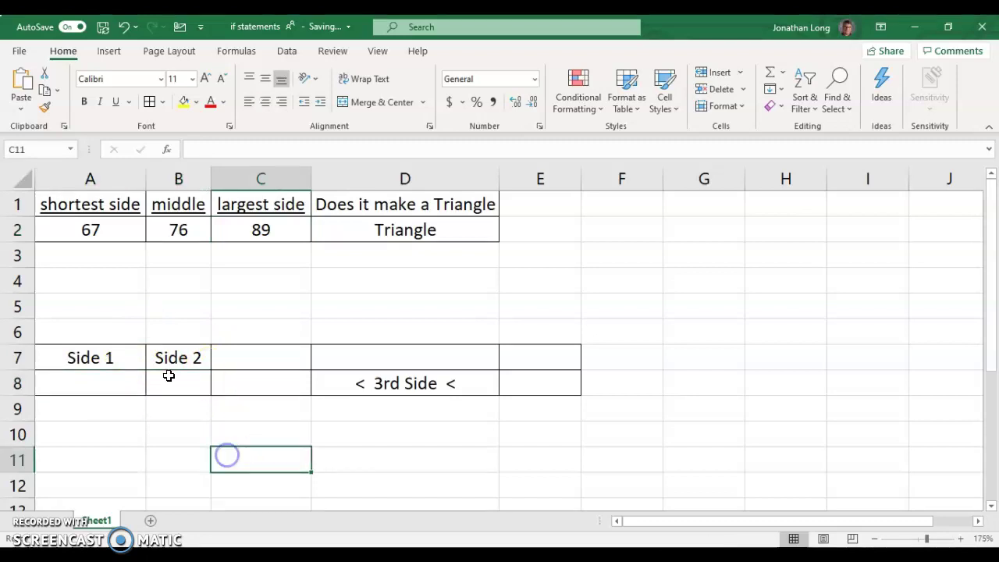
{"action": "left_click", "coordinate": [110, 389]}
{"action": "left_click_drag", "start_coordinate": [110, 389], "coordinate": [171, 387]}
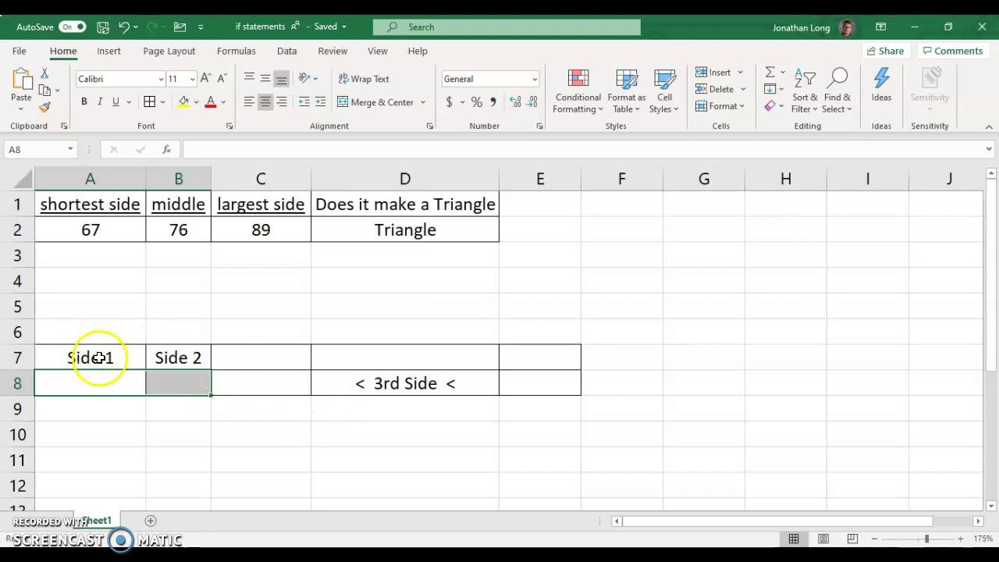
{"action": "left_click", "coordinate": [235, 462]}
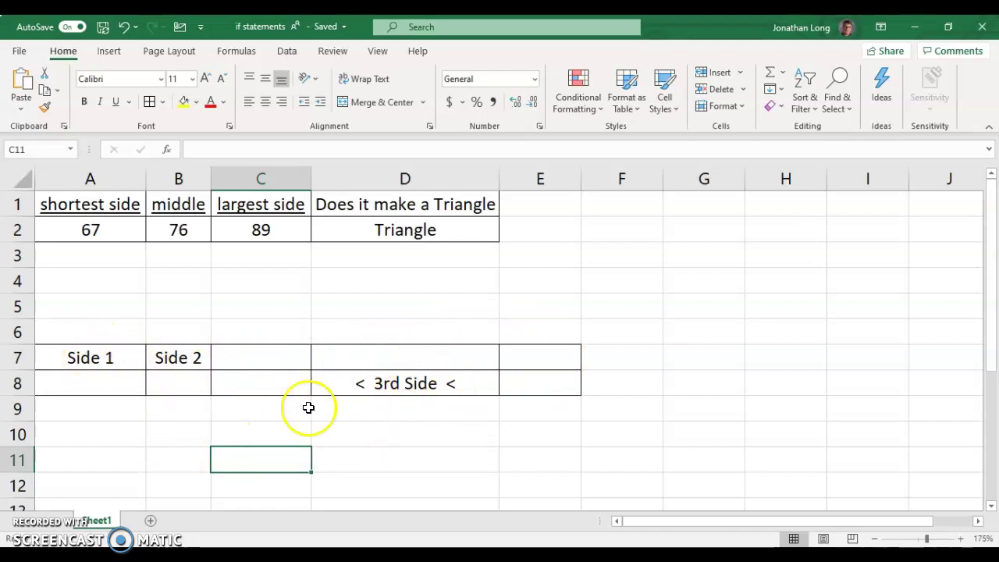
- Enter 3 as the Side 1 length in A8 and 9 as the Side 2 length in B8
{"action": "left_click", "coordinate": [102, 383]}
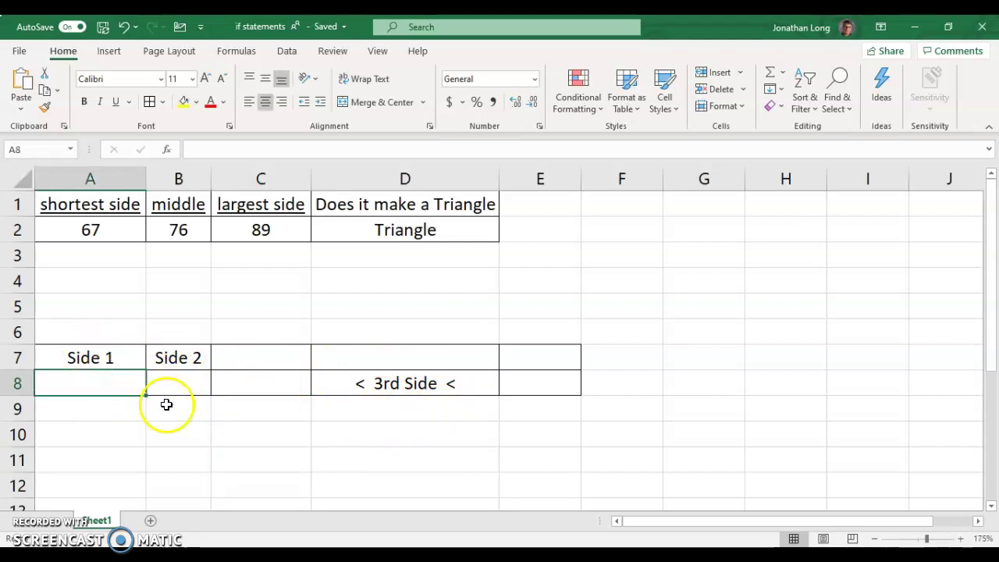
{"action": "type", "text": "3"}
{"action": "left_click", "coordinate": [177, 387]}
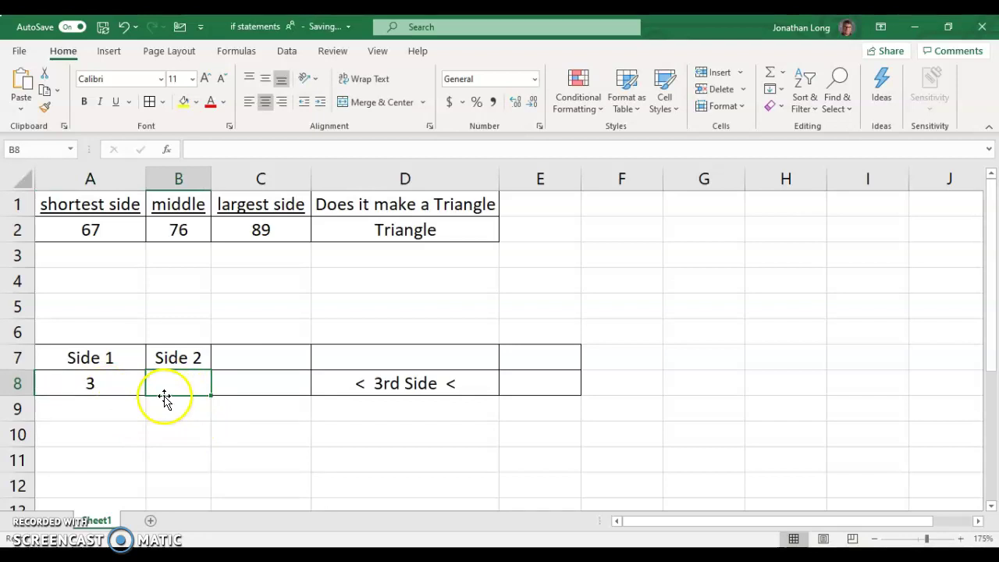
{"action": "type", "text": "9"}
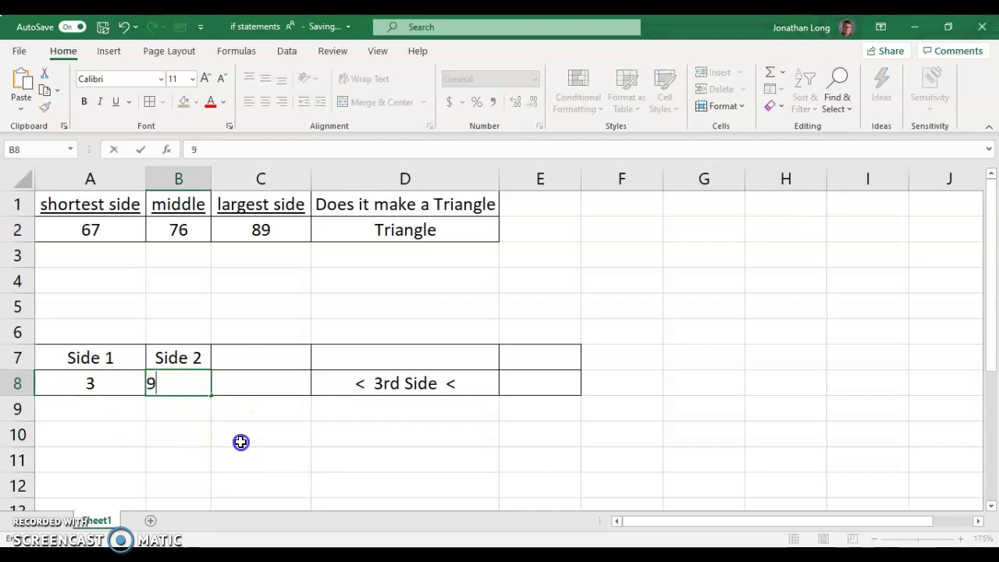
{"action": "left_click", "coordinate": [240, 442]}
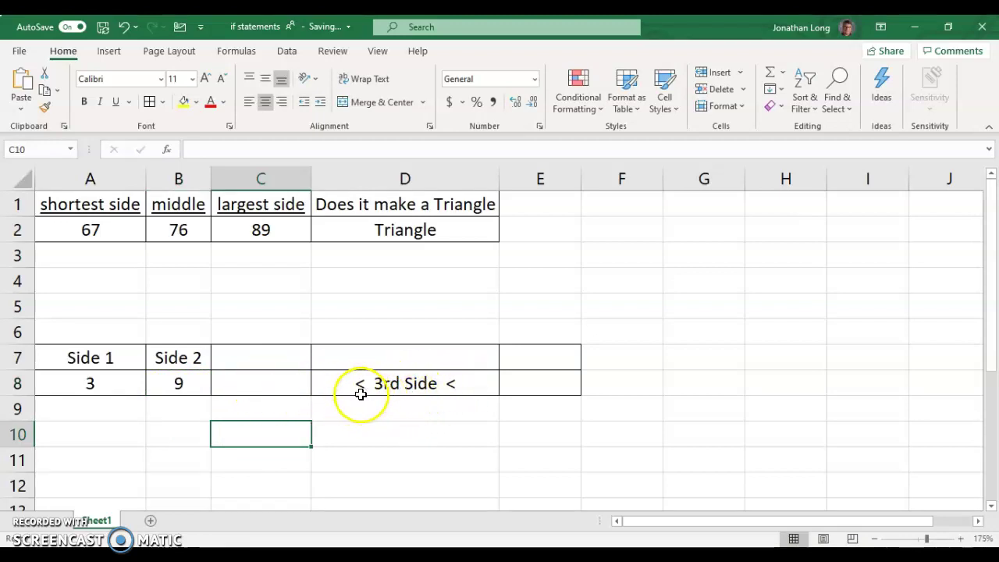
{"action": "left_click", "coordinate": [283, 390]}
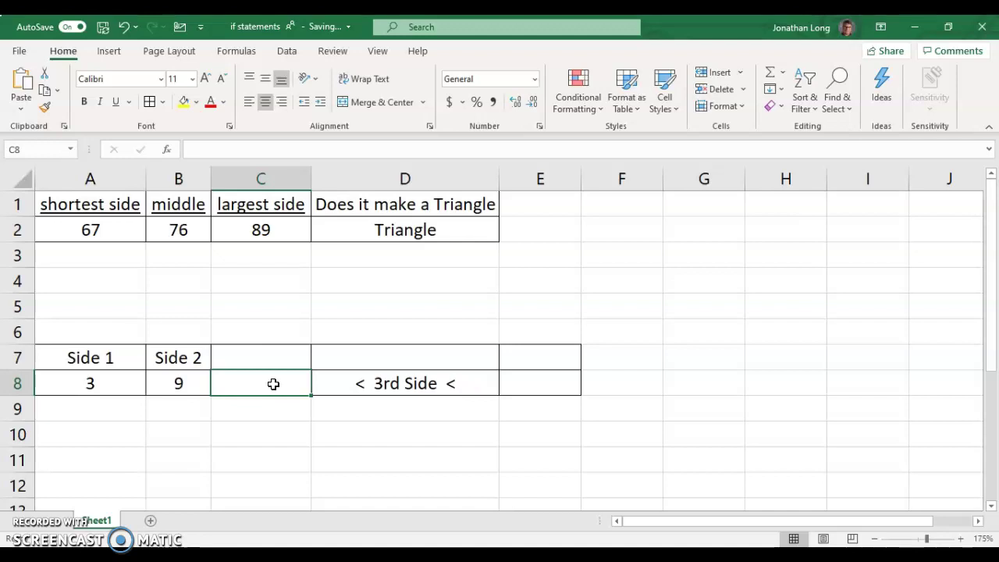
{"action": "type", "text": "="}
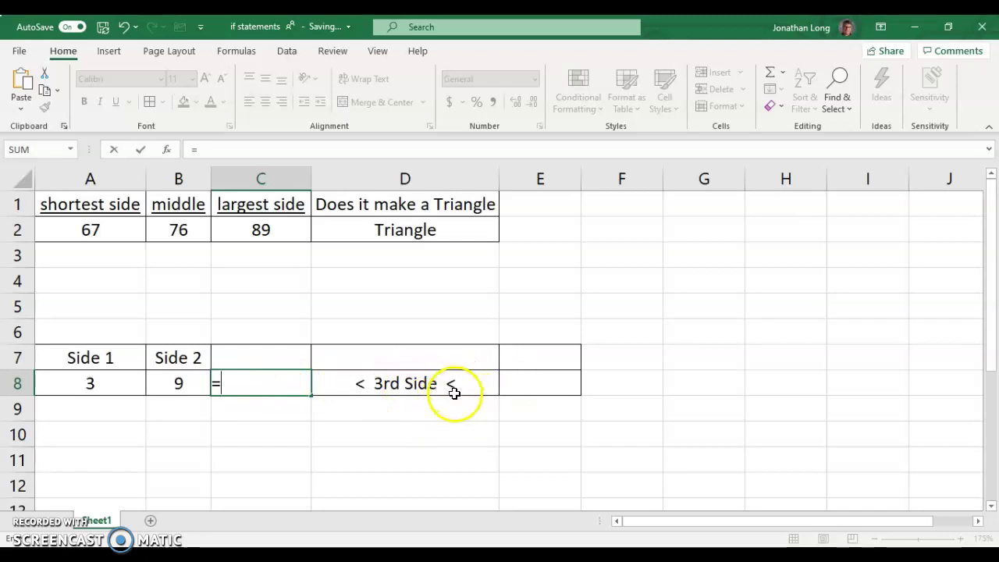
{"action": "left_click", "coordinate": [517, 382]}
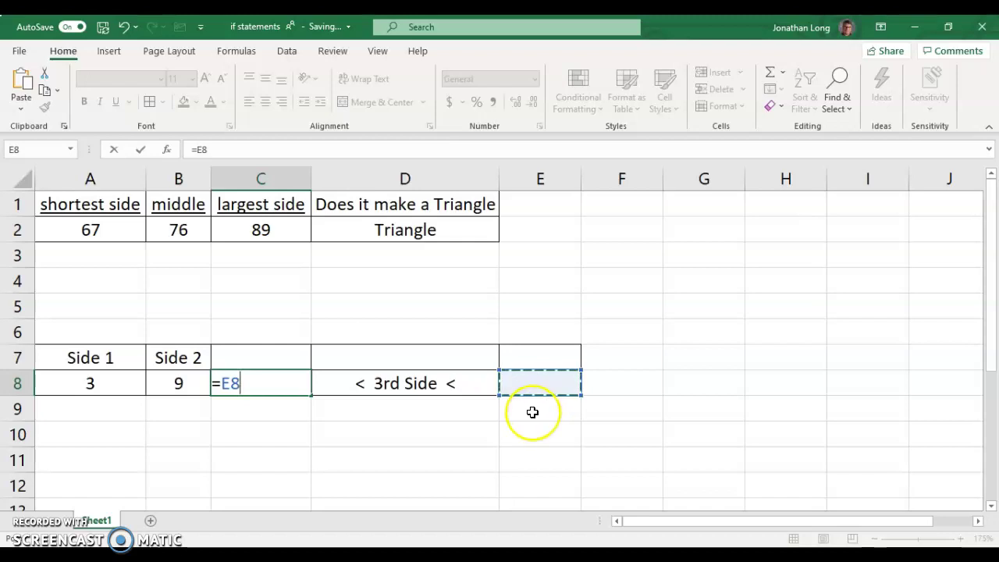
{"action": "key", "text": "Escape"}
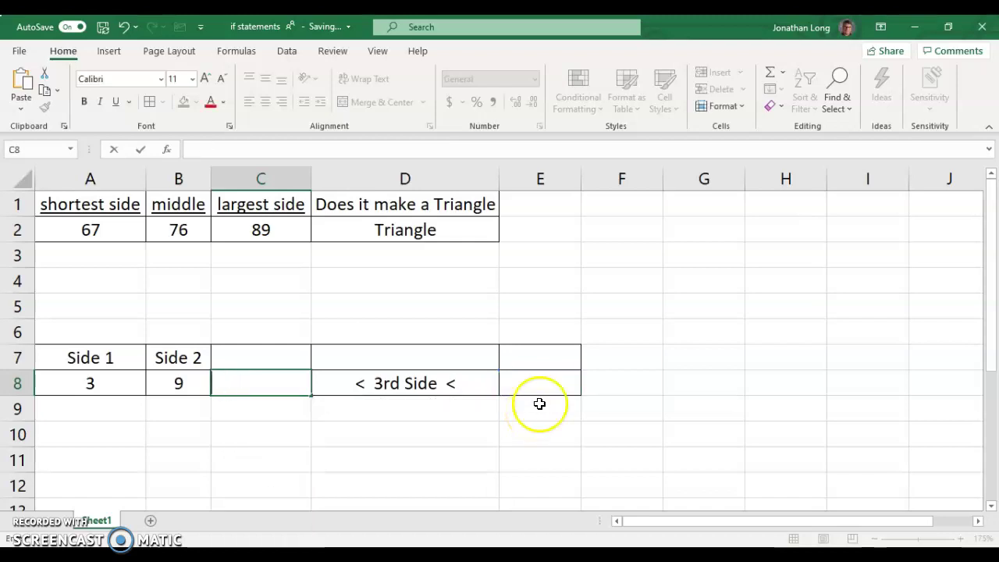
{"action": "left_click", "coordinate": [553, 380]}
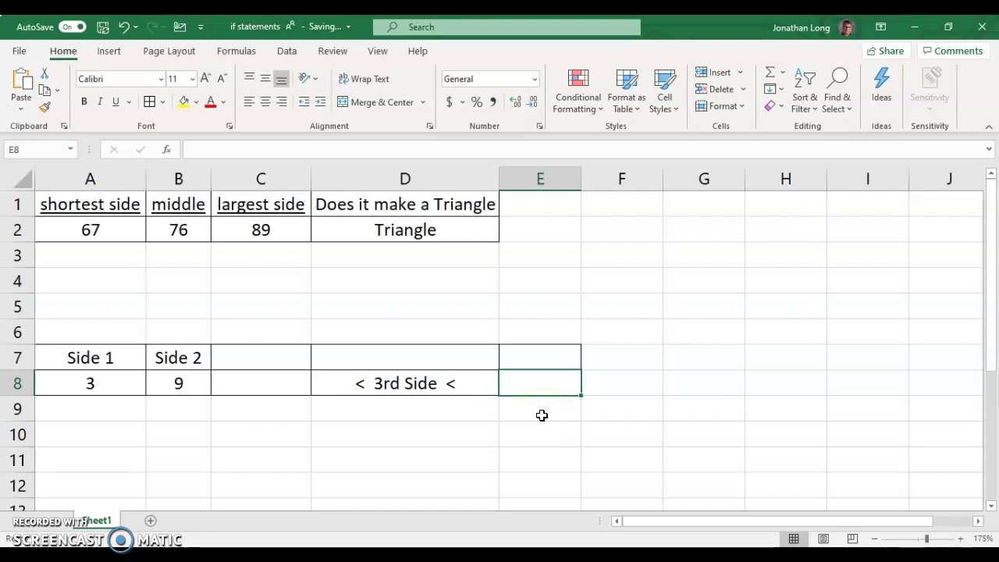
{"action": "type", "text": "="}
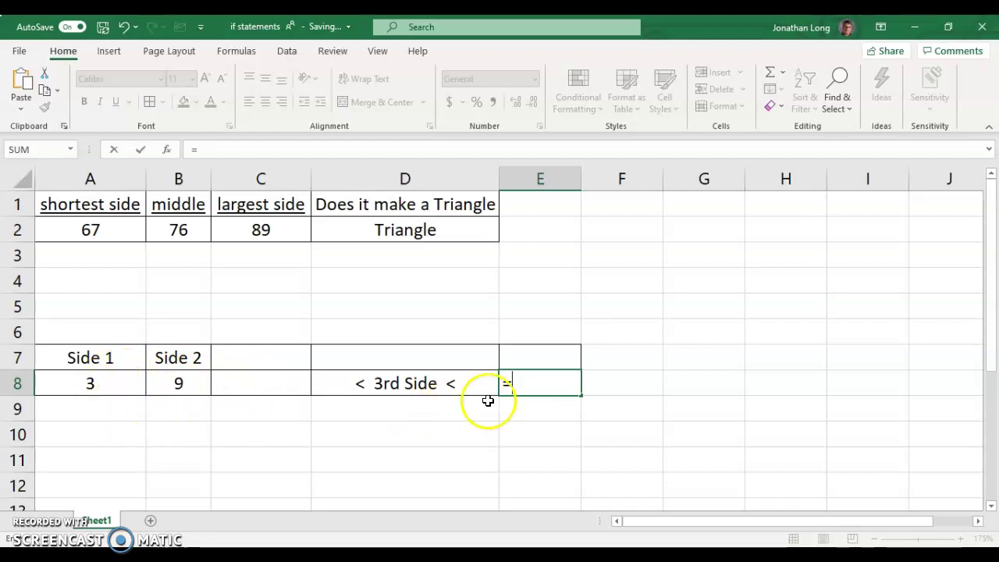
{"action": "left_click", "coordinate": [381, 432]}
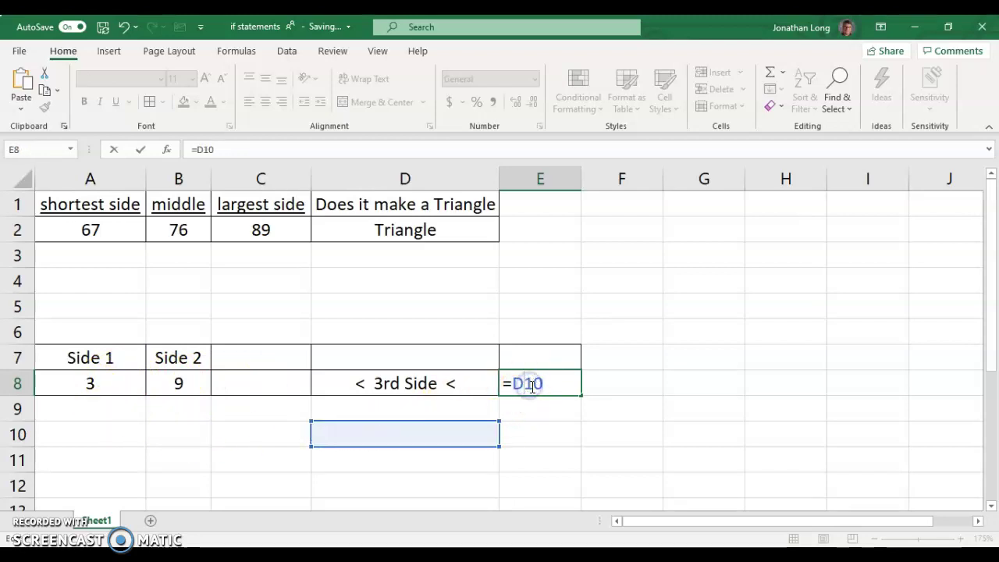
{"action": "key", "text": "BackSpace"}
{"action": "key", "text": "BackSpace"}
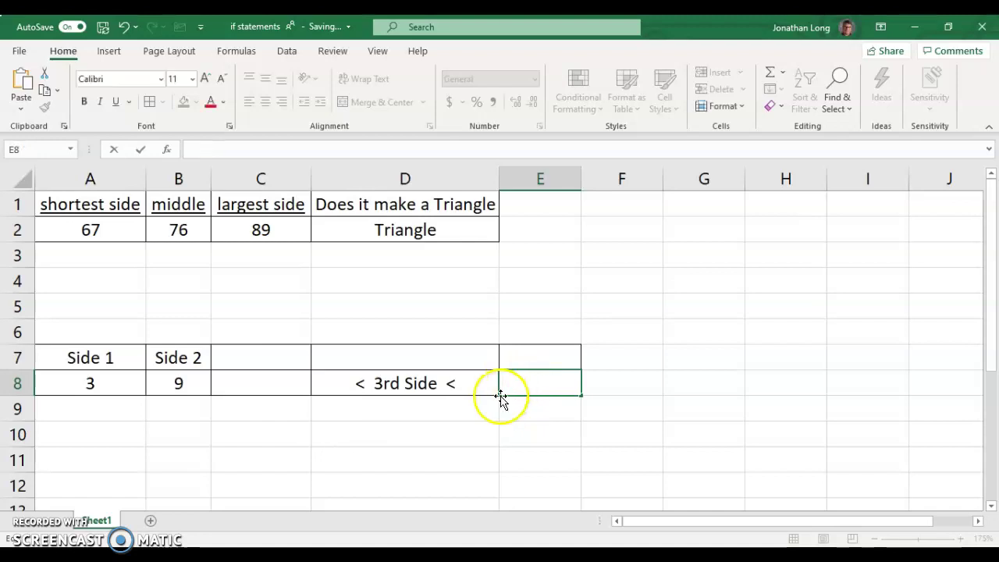
{"action": "left_click", "coordinate": [346, 439]}
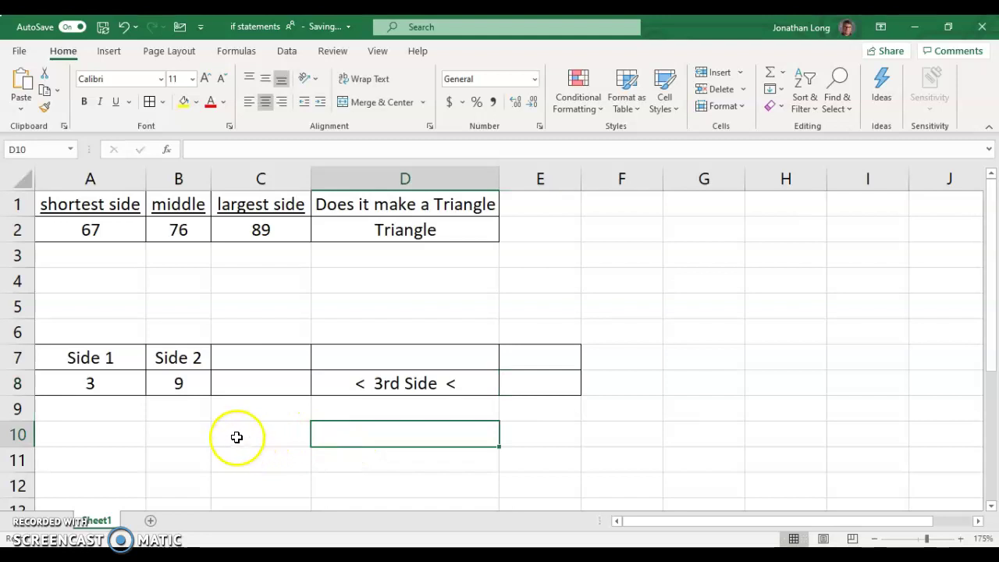
{"action": "type", "text": "10"}
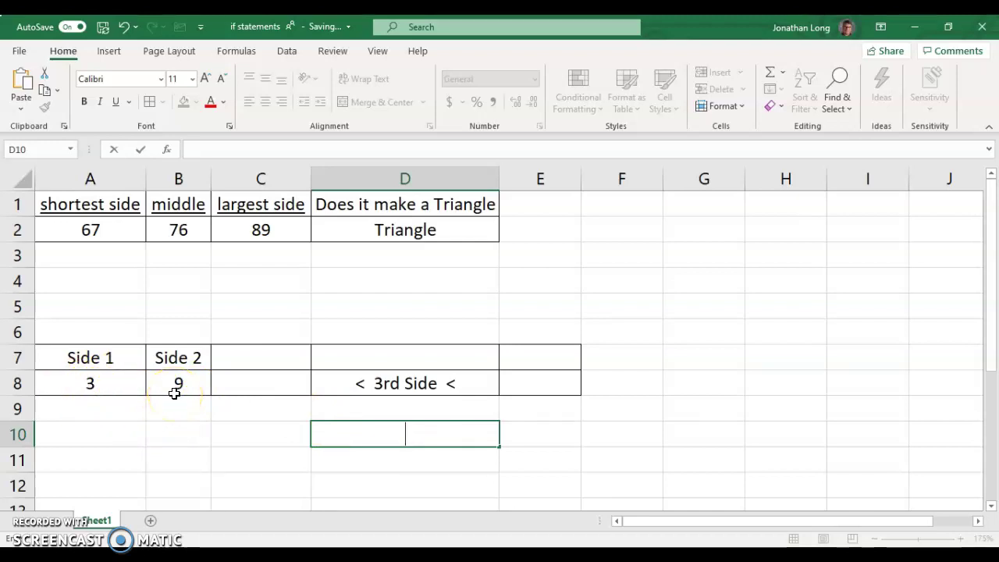
{"action": "type", "text": "6"}
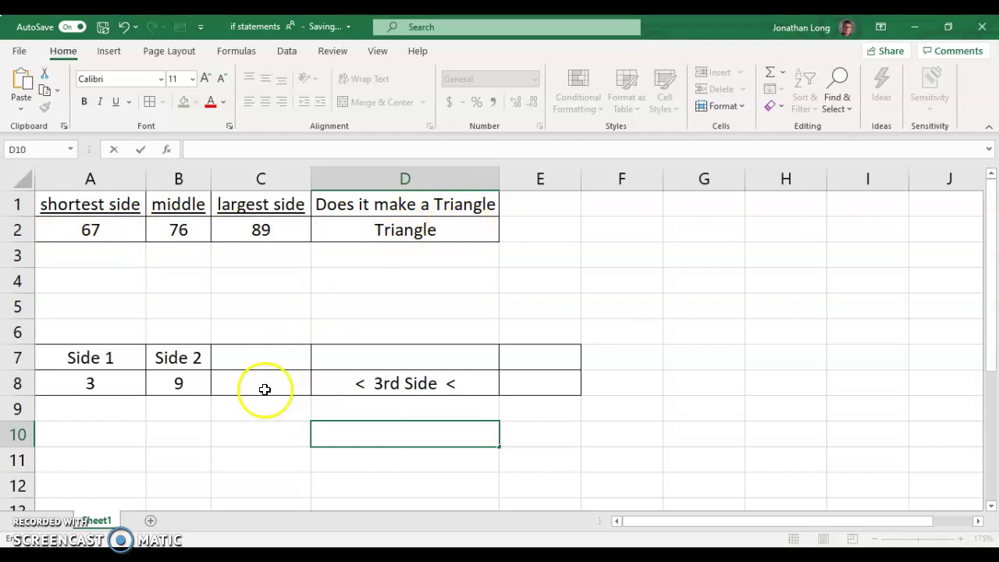
{"action": "mouse_move", "coordinate": [105, 392]}
{"action": "left_mouse_down"}
{"action": "mouse_move", "coordinate": [116, 383]}
{"action": "mouse_move", "coordinate": [187, 388]}
{"action": "mouse_move", "coordinate": [117, 387]}
{"action": "left_mouse_up"}
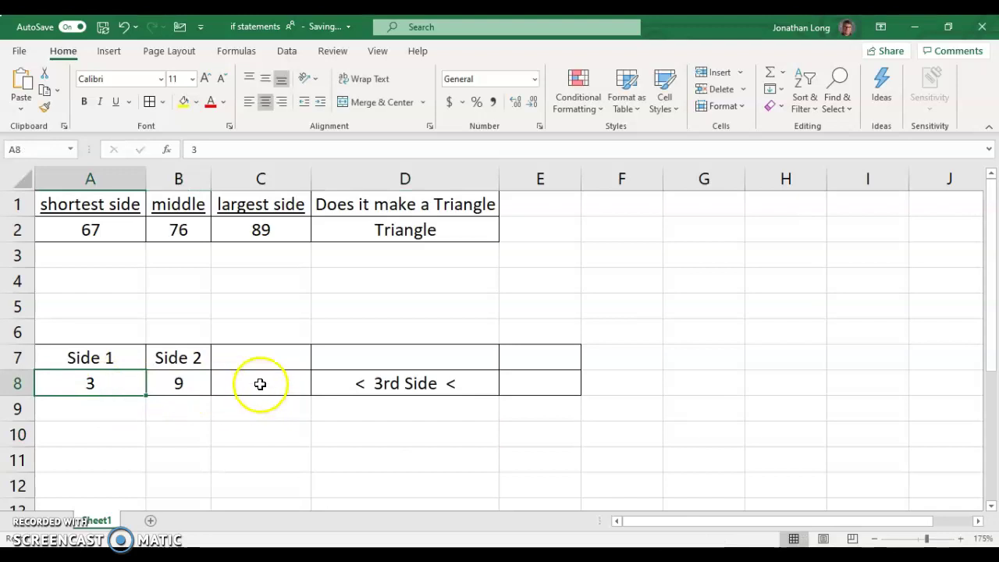
- Select cell E8, the upper limit of the third side's range
{"action": "left_click", "coordinate": [260, 382]}
{"action": "left_click", "coordinate": [526, 383]}
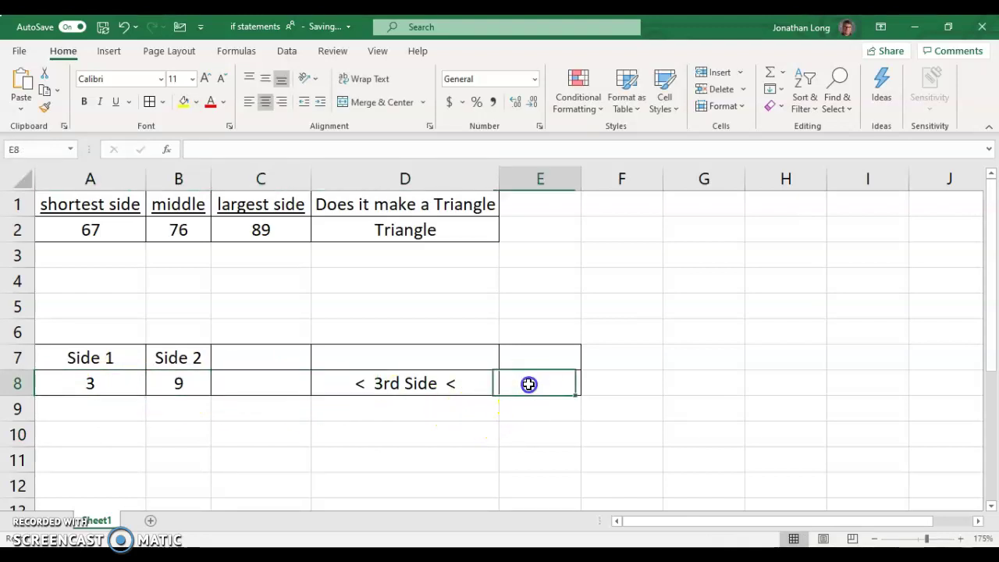